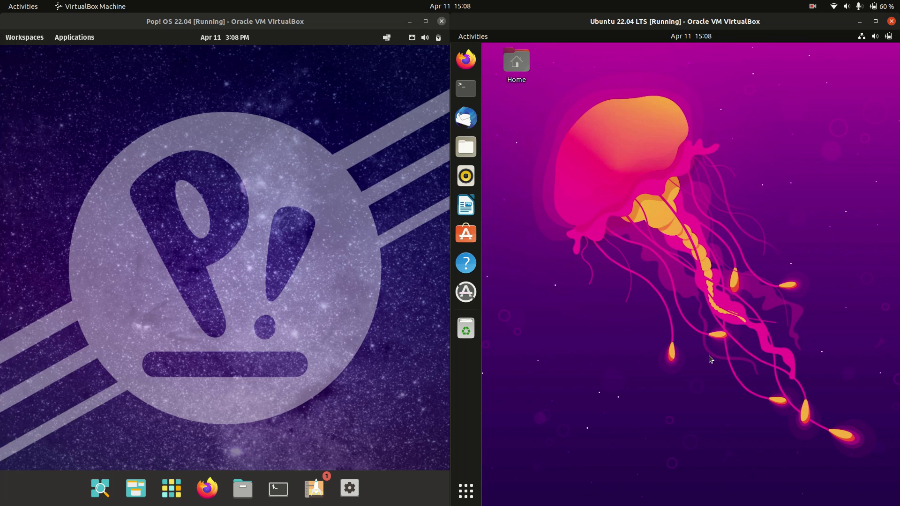
Drag the Pop!_OS and Ubuntu VM windows into a side-by-side layout
{"action": "left_click_drag", "start_coordinate": [108, 94], "coordinate": [391, 381]}
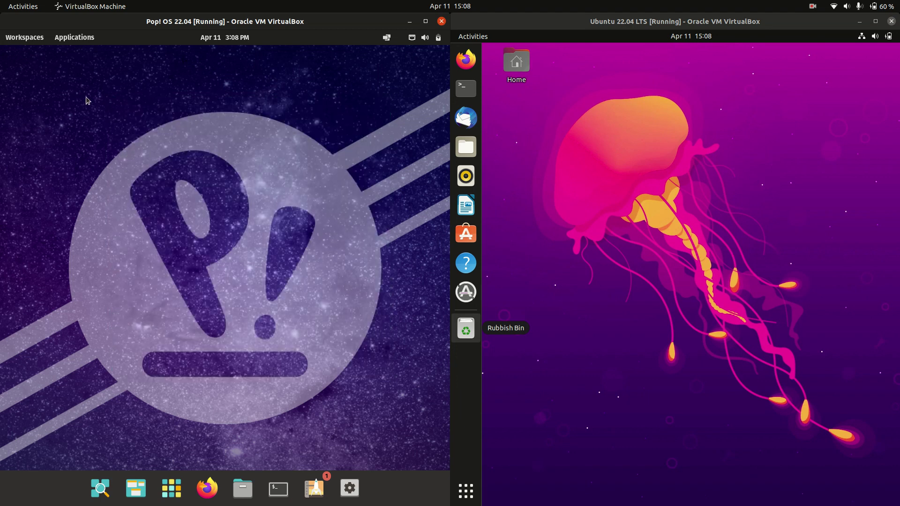
{"action": "left_click_drag", "start_coordinate": [87, 101], "coordinate": [444, 443]}
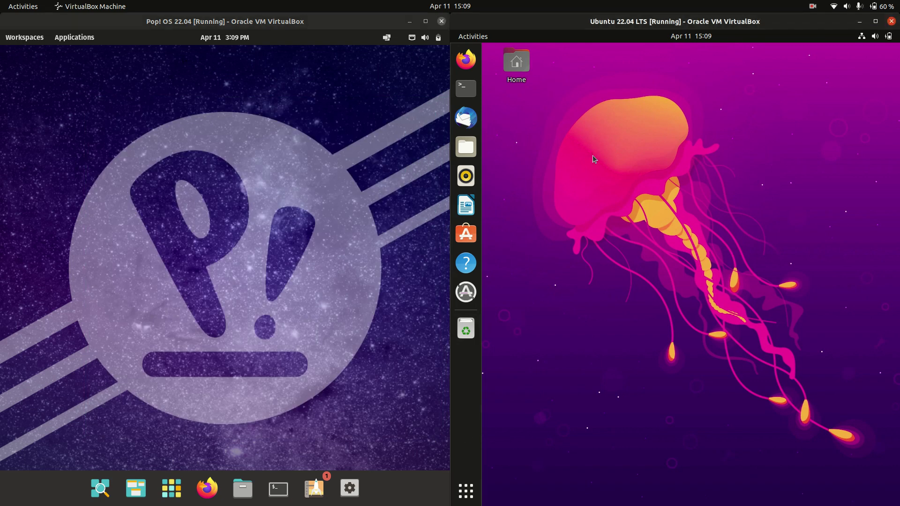
{"action": "left_click_drag", "start_coordinate": [544, 108], "coordinate": [809, 417]}
{"action": "left_click_drag", "start_coordinate": [178, 151], "coordinate": [408, 368]}
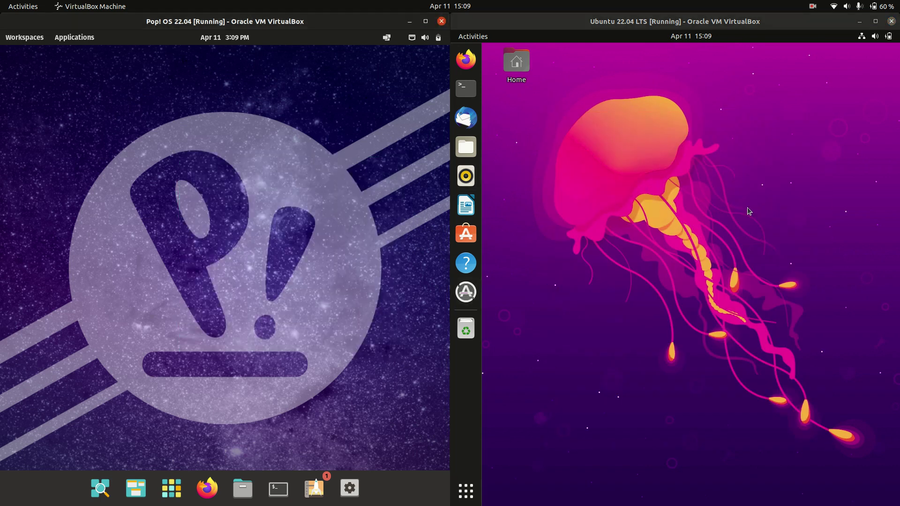
{"action": "left_click_drag", "start_coordinate": [612, 140], "coordinate": [814, 441]}
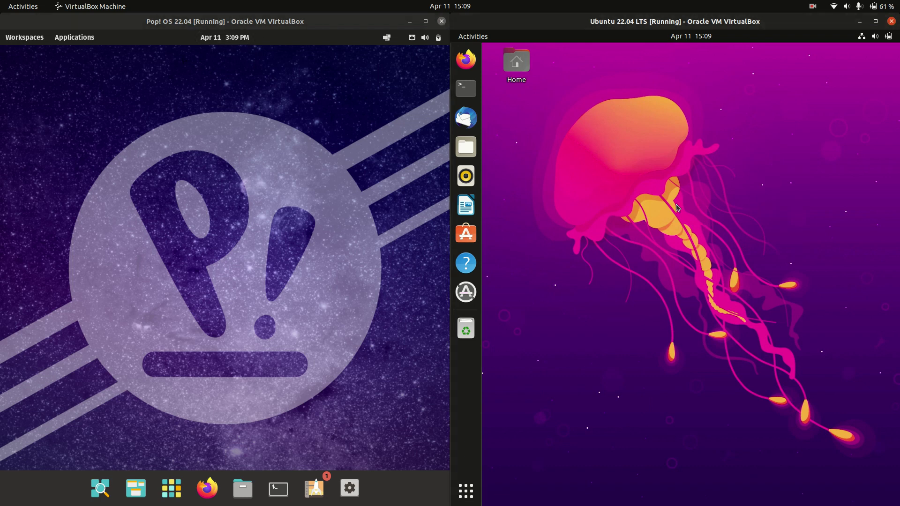
Open terminals in both VMs, lower the Pop!_OS terminal, and try running htop there
{"action": "key", "text": "super+t"}
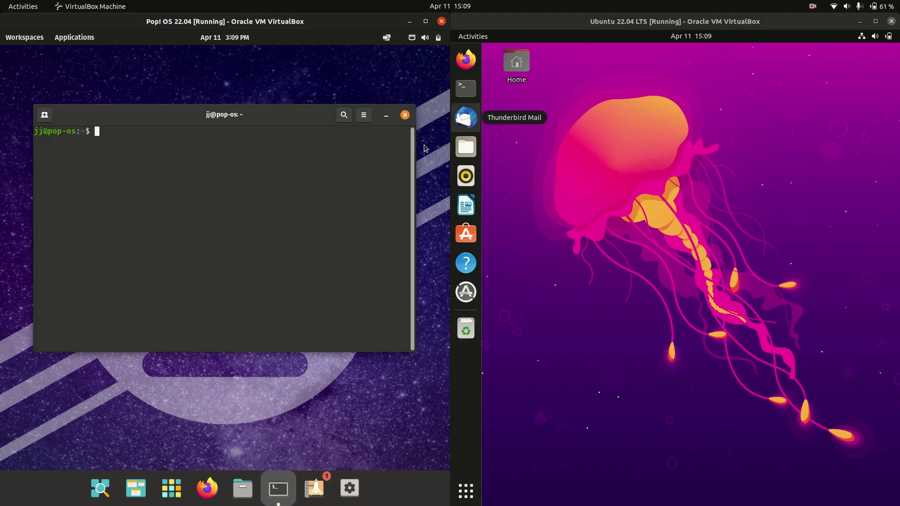
{"action": "left_click", "coordinate": [466, 89]}
{"action": "left_click_drag", "start_coordinate": [243, 113], "coordinate": [257, 151]}
{"action": "left_click", "coordinate": [243, 239]}
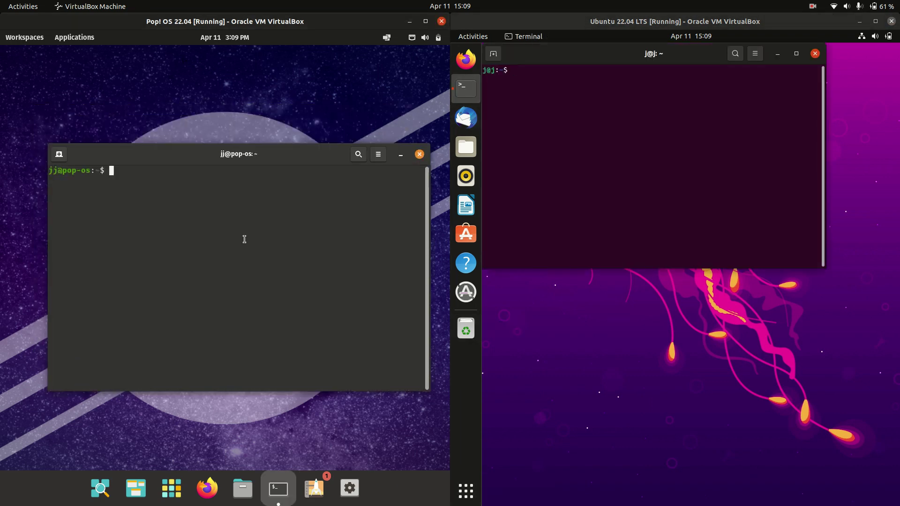
{"action": "type", "text": "htop"}
{"action": "key", "text": "Return"}
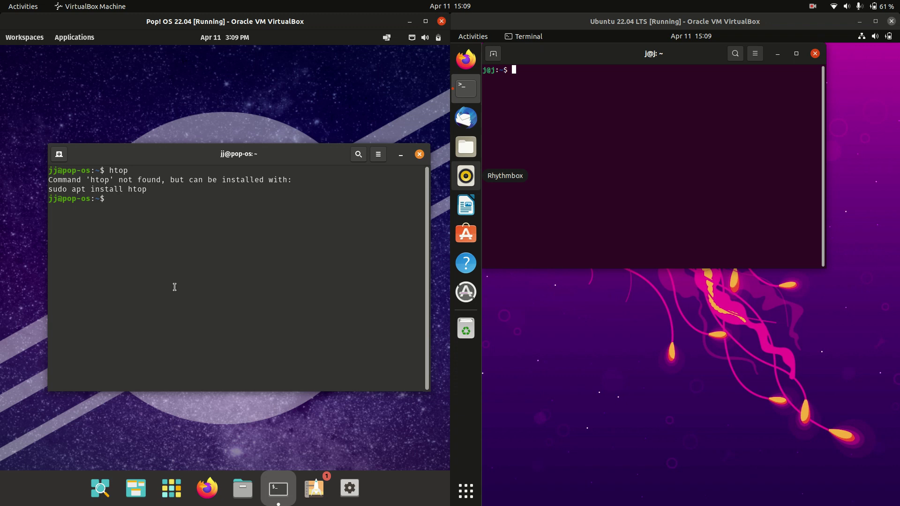
{"action": "type", "text": "sudo apt ins"}
{"action": "type", "text": "tall htop"}
Install htop on Pop!_OS with sudo apt install, then reposition Ubuntu's terminal down and right
{"action": "key", "text": "Return"}
{"action": "key", "text": "Return"}
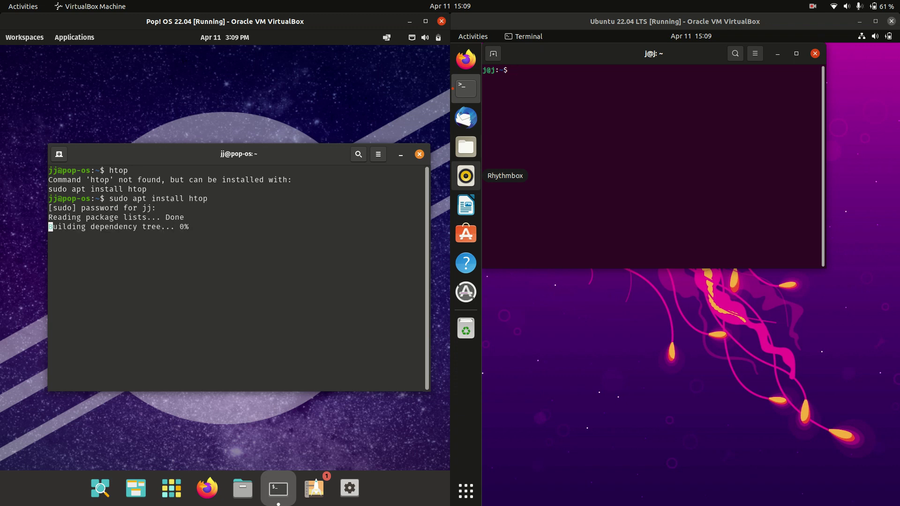
{"action": "left_click", "coordinate": [610, 169]}
{"action": "type", "text": "htop"}
{"action": "key", "text": "Return"}
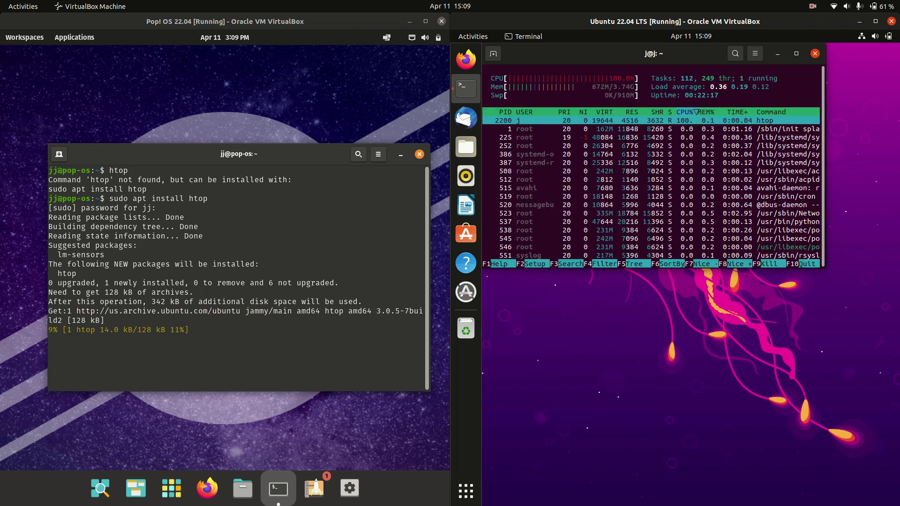
{"action": "left_click_drag", "start_coordinate": [609, 54], "coordinate": [631, 170]}
{"action": "left_click", "coordinate": [281, 160]}
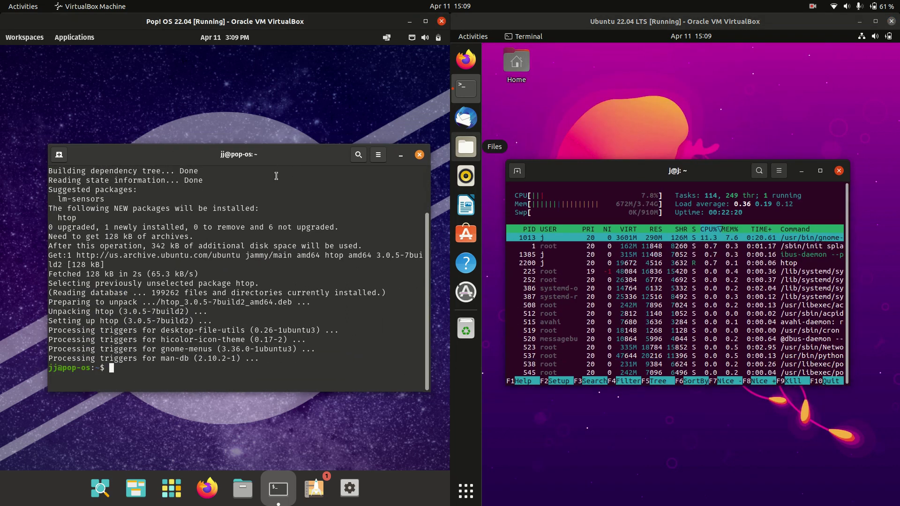
{"action": "type", "text": "htop"}
Launch htop on Pop!_OS, then raise and enlarge the Ubuntu htop window
{"action": "key", "text": "Return"}
{"action": "left_click_drag", "start_coordinate": [240, 153], "coordinate": [227, 140]}
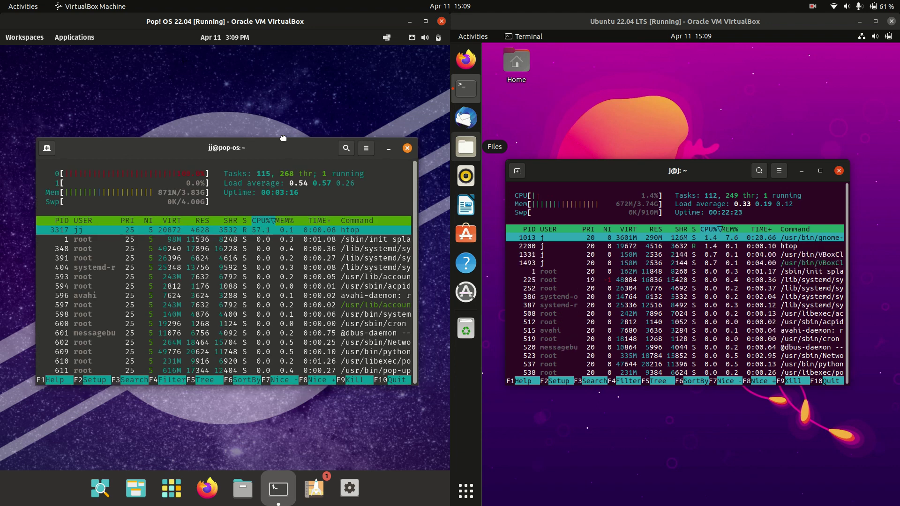
{"action": "left_click_drag", "start_coordinate": [634, 170], "coordinate": [636, 152]}
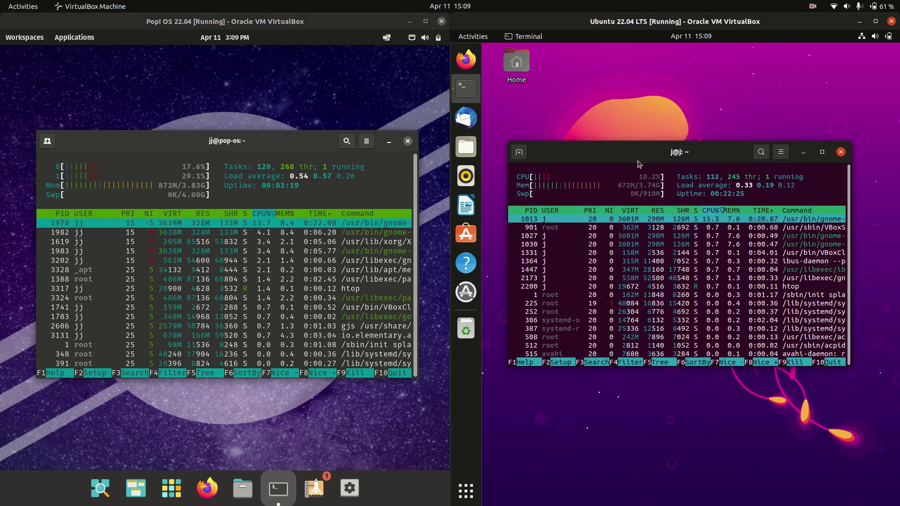
{"action": "left_click", "coordinate": [699, 303]}
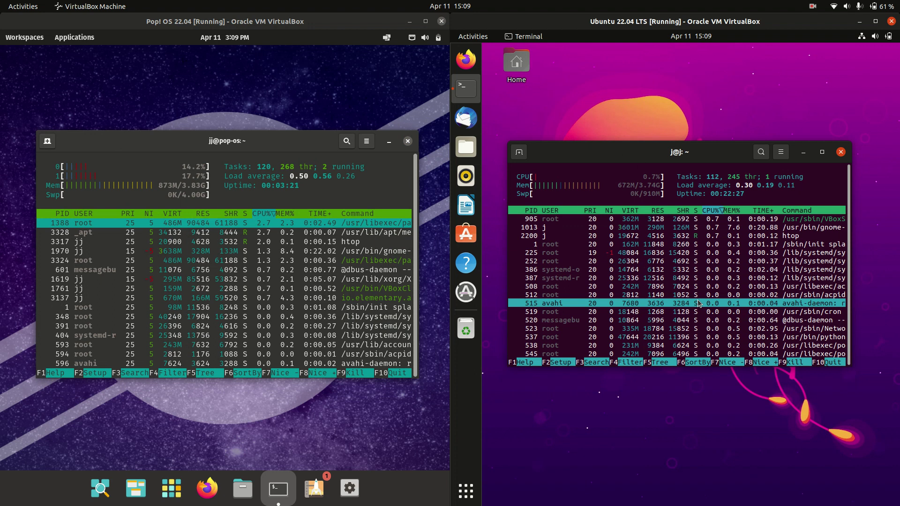
{"action": "left_click_drag", "start_coordinate": [849, 364], "coordinate": [889, 416]}
{"action": "left_click_drag", "start_coordinate": [679, 155], "coordinate": [670, 137]}
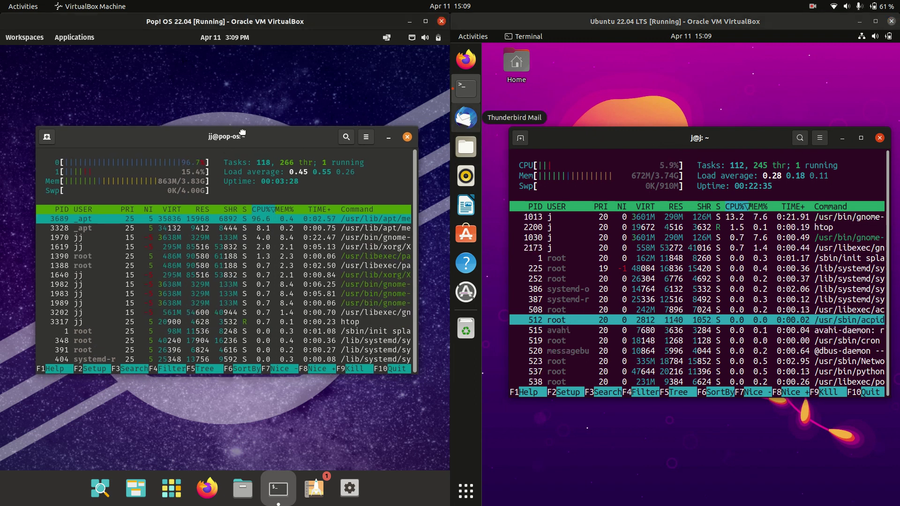
Fine-tune the positions of both htop windows so they align side by side
{"action": "left_click_drag", "start_coordinate": [243, 143], "coordinate": [248, 143]}
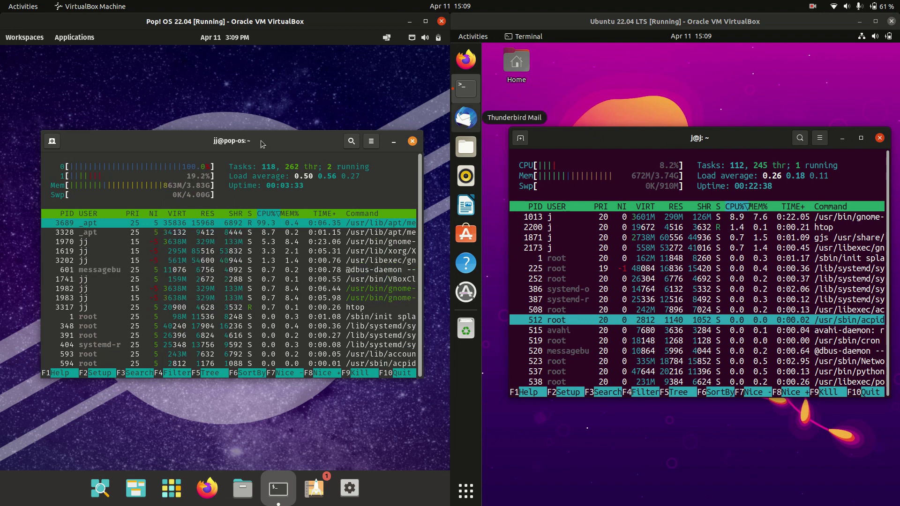
{"action": "left_click_drag", "start_coordinate": [262, 143], "coordinate": [258, 147]}
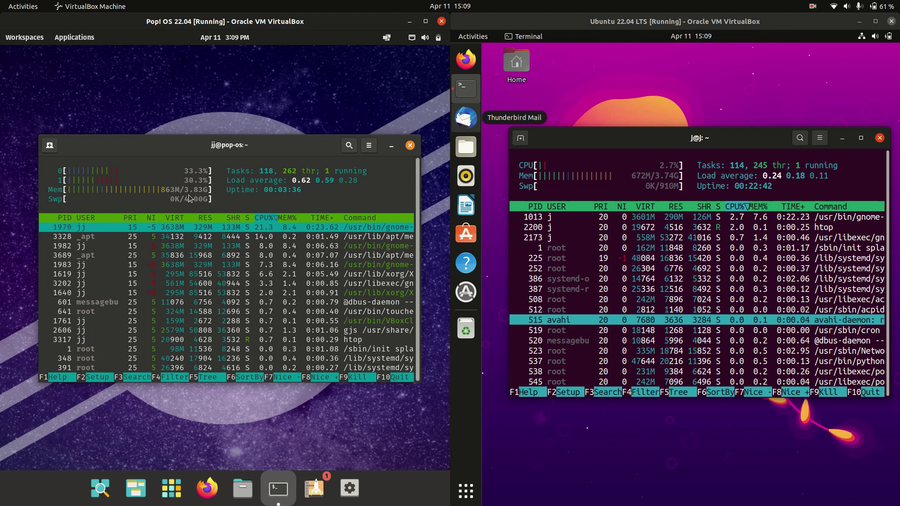
{"action": "left_click_drag", "start_coordinate": [231, 146], "coordinate": [243, 145]}
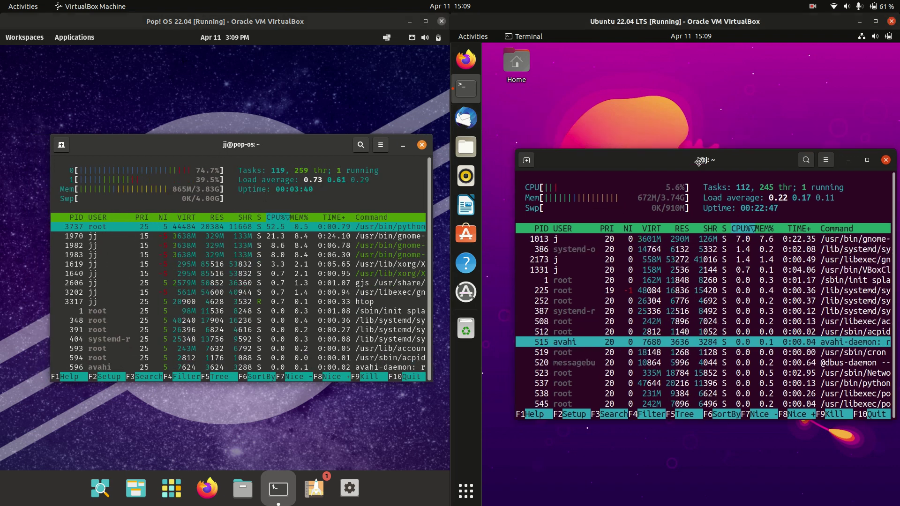
{"action": "left_click_drag", "start_coordinate": [689, 143], "coordinate": [695, 172]}
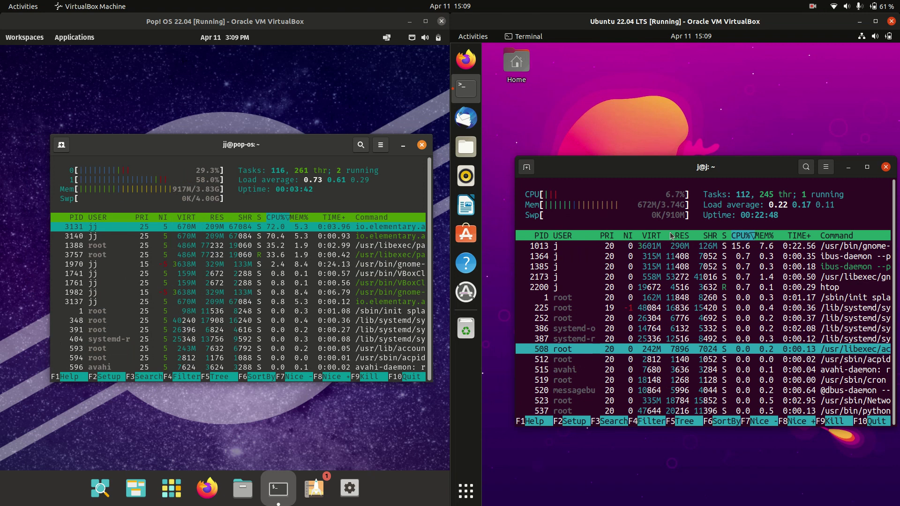
{"action": "left_click_drag", "start_coordinate": [673, 171], "coordinate": [662, 174]}
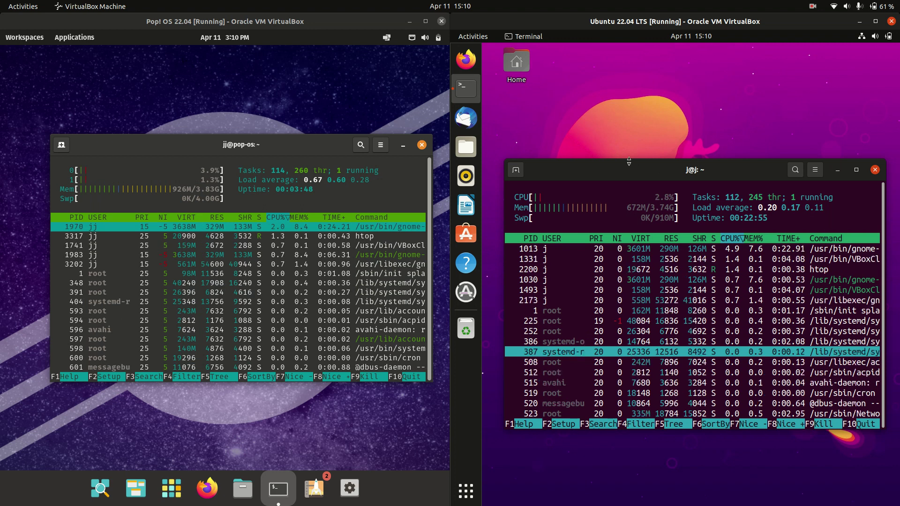
{"action": "left_click_drag", "start_coordinate": [629, 162], "coordinate": [620, 161]}
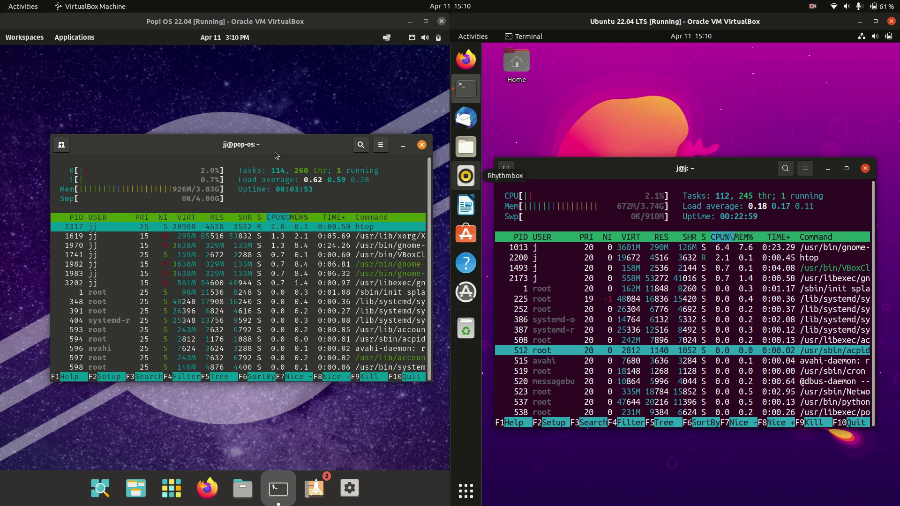
{"action": "mouse_move", "coordinate": [275, 151]}
{"action": "left_mouse_down"}
{"action": "mouse_move", "coordinate": [271, 172]}
{"action": "mouse_move", "coordinate": [298, 165]}
{"action": "left_mouse_up"}
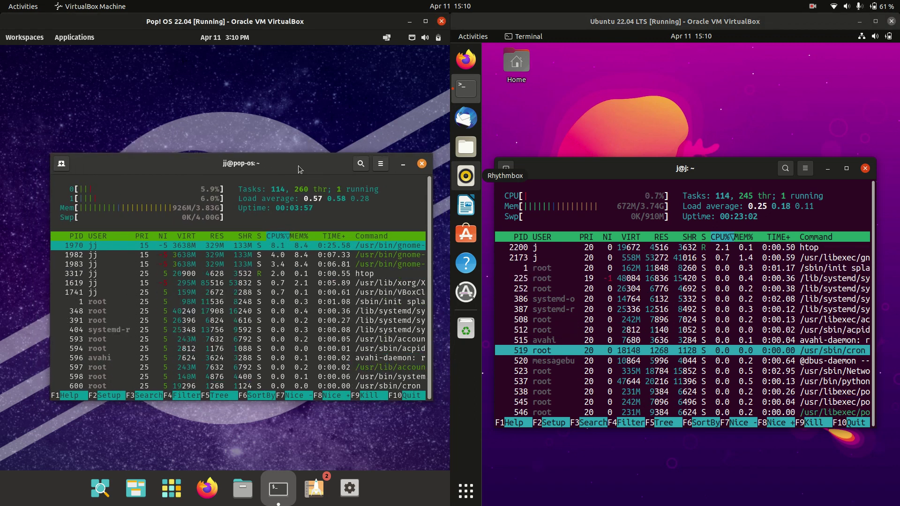
{"action": "left_click_drag", "start_coordinate": [298, 165], "coordinate": [305, 158]}
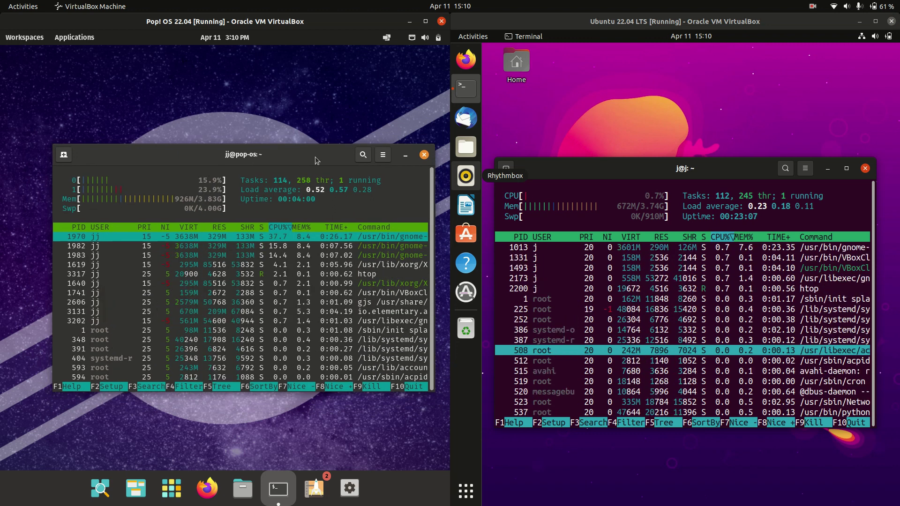
{"action": "left_click_drag", "start_coordinate": [315, 157], "coordinate": [296, 152]}
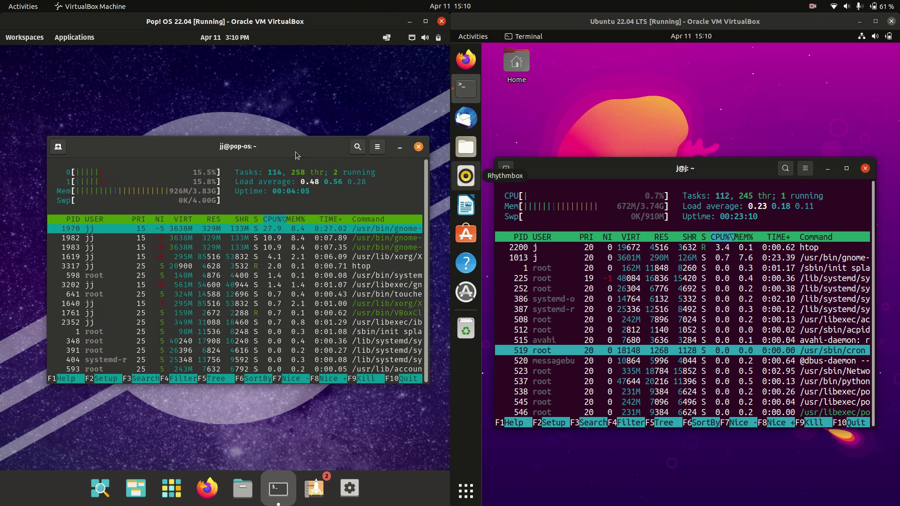
{"action": "left_click", "coordinate": [25, 37]}
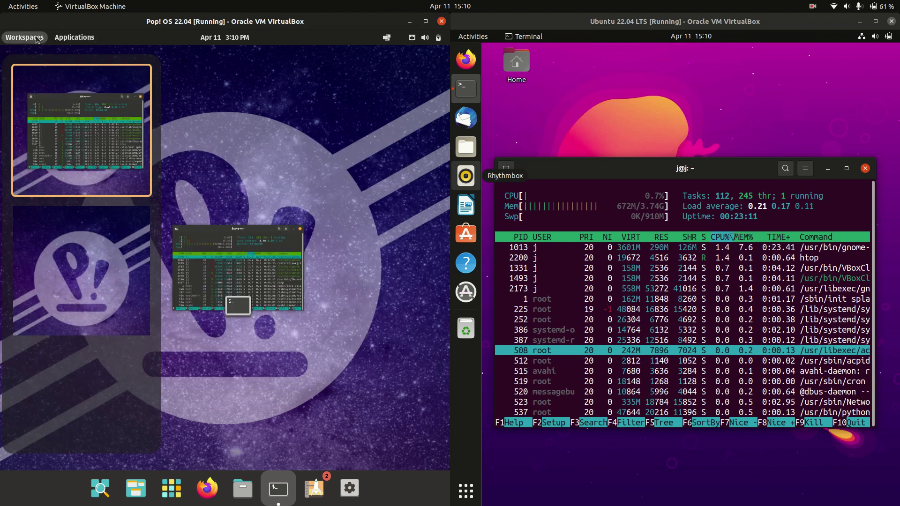
{"action": "left_click", "coordinate": [75, 37]}
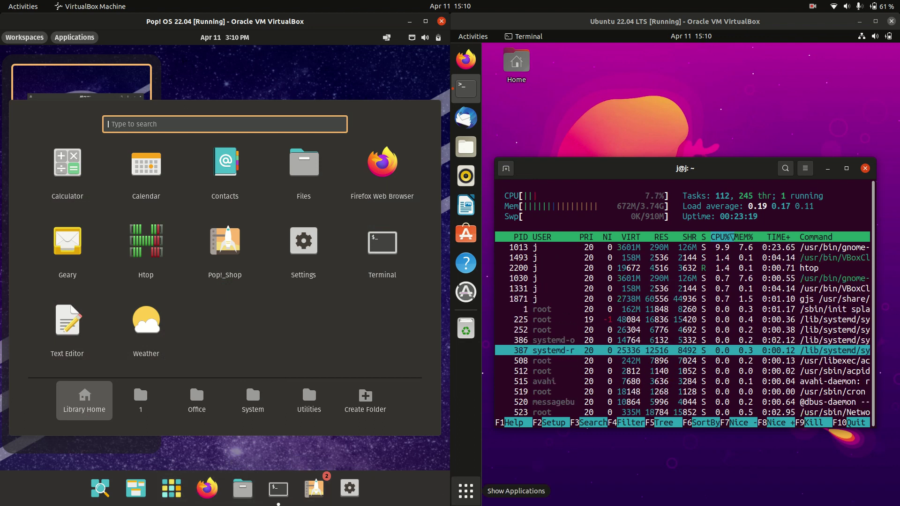
{"action": "left_click", "coordinate": [465, 490]}
{"action": "left_click", "coordinate": [465, 490]}
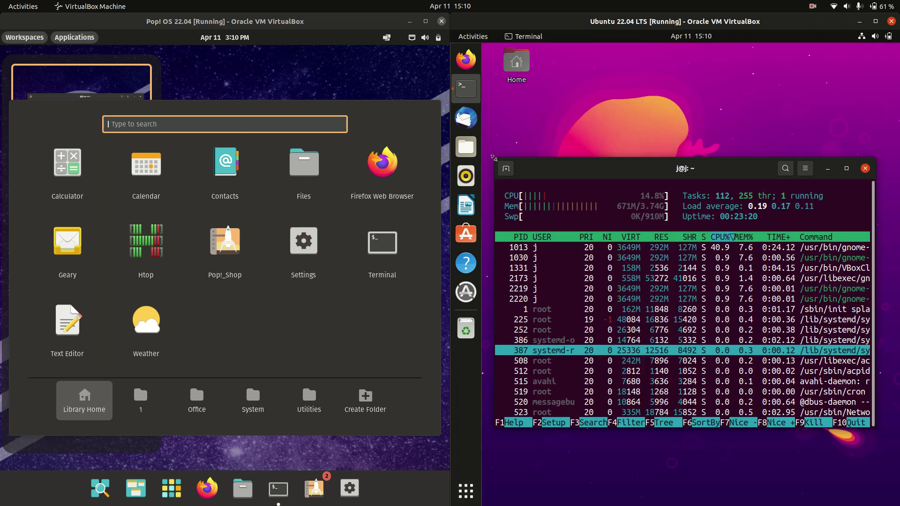
{"action": "left_click", "coordinate": [473, 37]}
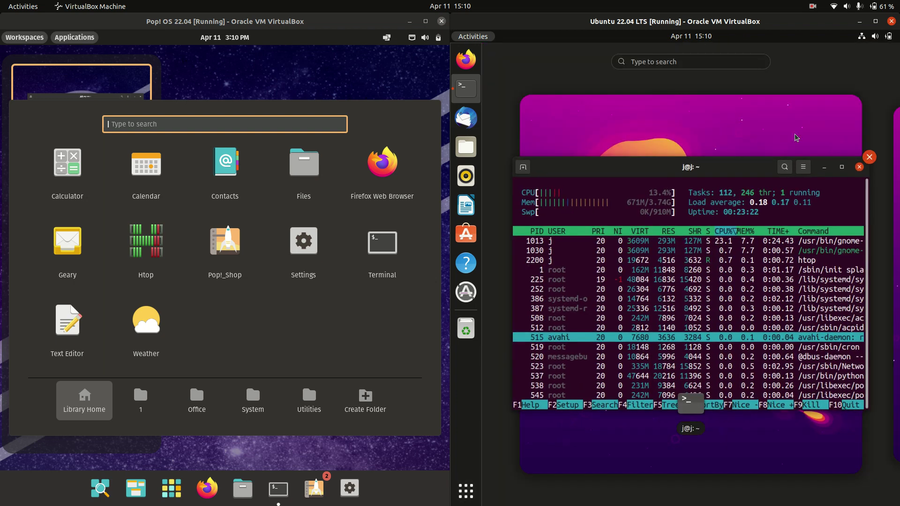
{"action": "left_click", "coordinate": [710, 251]}
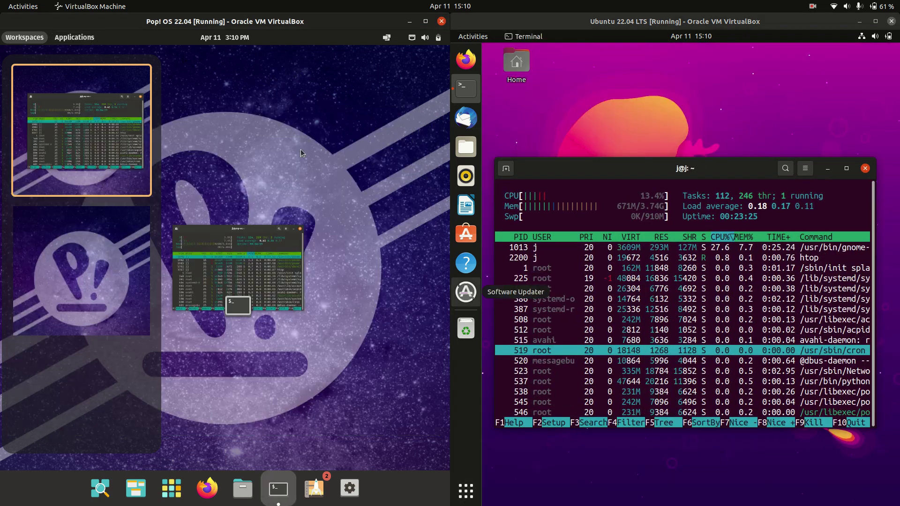
Dismiss Pop!_OS's launcher and overview, then raise Ubuntu's htop window to match
{"action": "key", "text": "Escape"}
{"action": "left_click", "coordinate": [238, 267]}
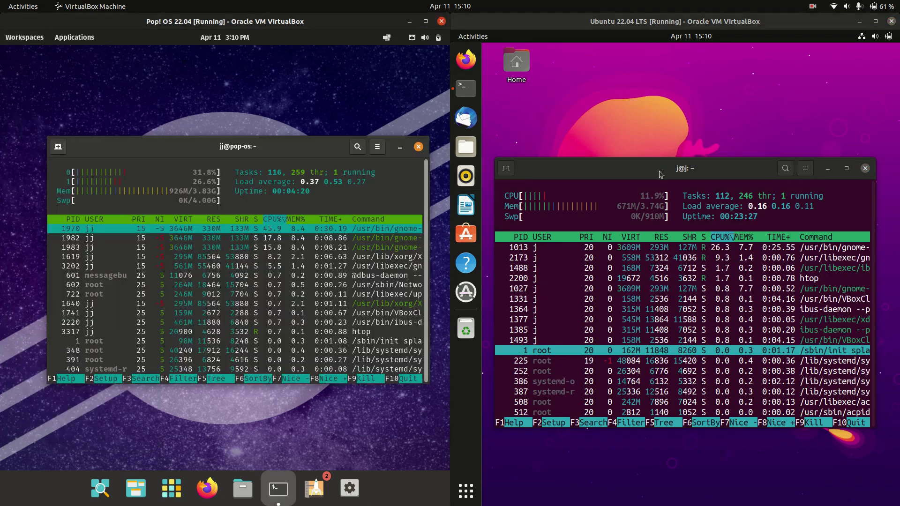
{"action": "left_click_drag", "start_coordinate": [661, 170], "coordinate": [671, 142]}
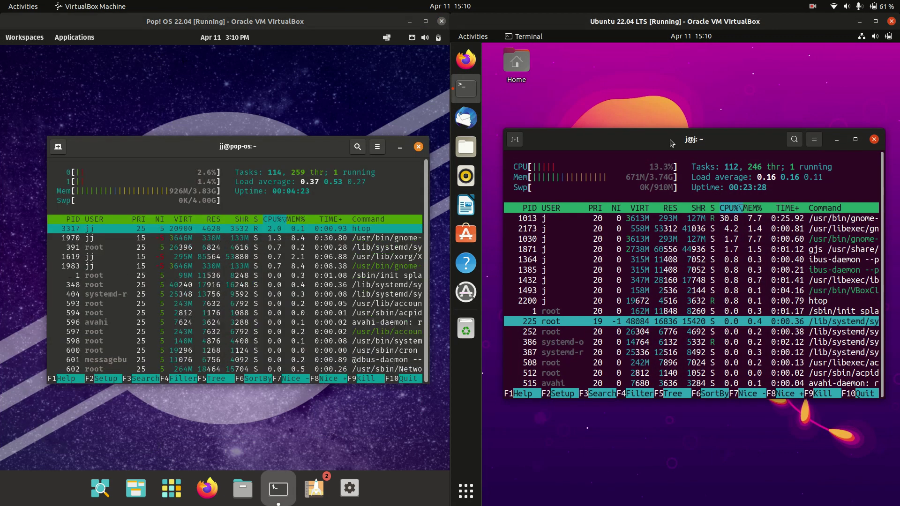